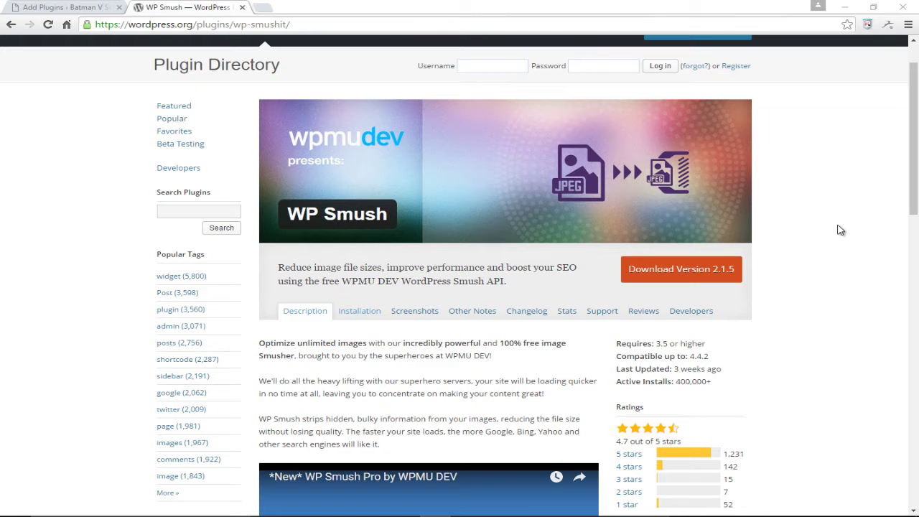
Examine the WP Smush page in the WordPress plugin directory, including its description, requirements and ratings
scroll(840, 230, "down", 2)
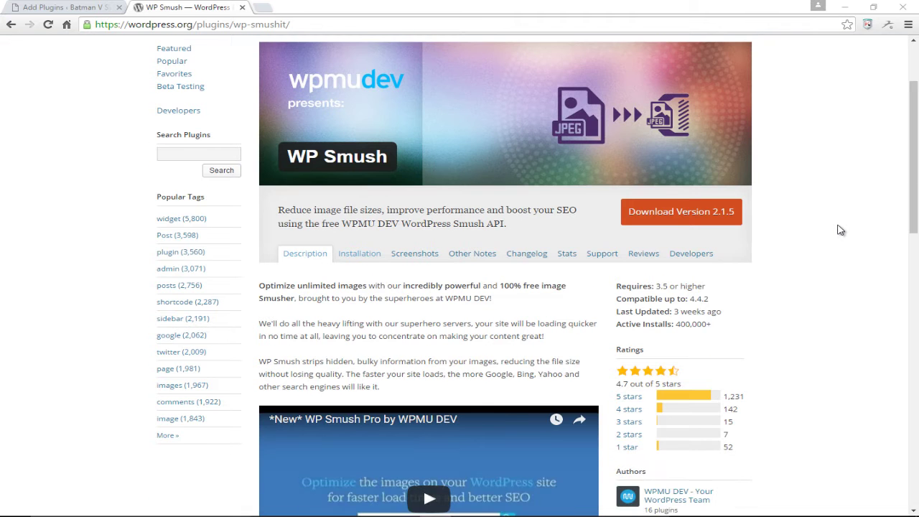
scroll(840, 230, "up", 3)
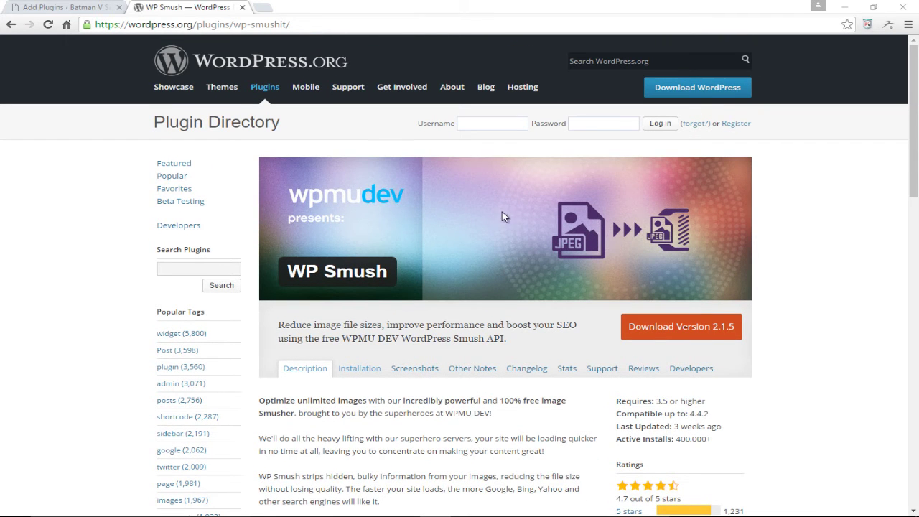
scroll(775, 242, "down", 1)
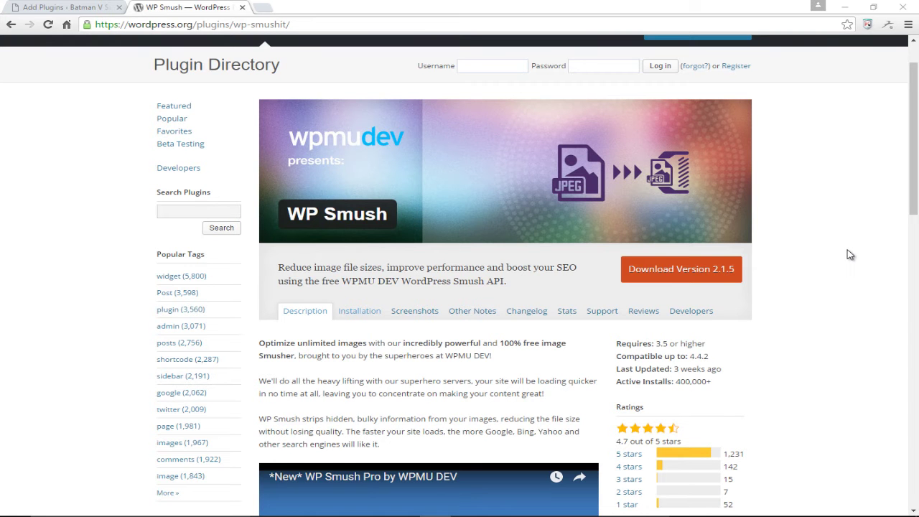
scroll(849, 255, "down", 3)
scroll(849, 255, "up", 3)
scroll(849, 255, "up", 1)
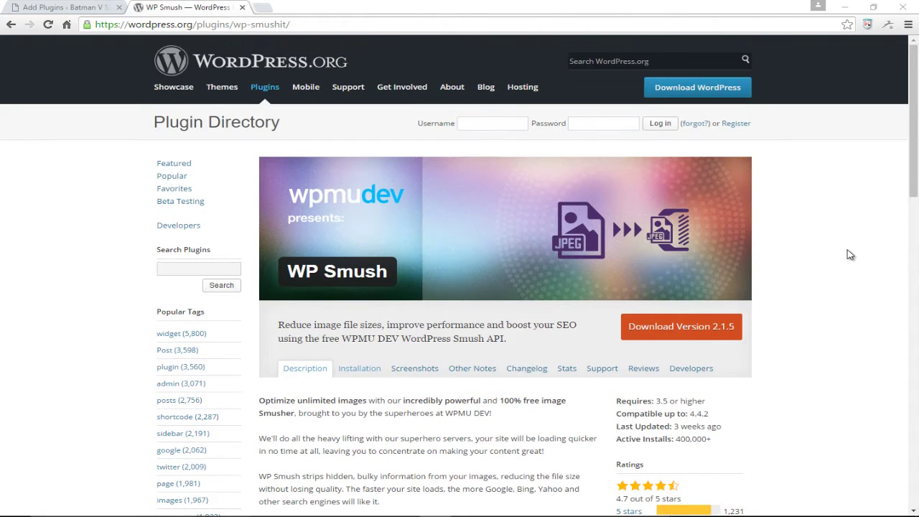
scroll(847, 250, "down", 2)
scroll(847, 248, "up", 2)
Search the site's plugin installer for "wp smush" and install and activate the WP Smush plugin
left_click(91, 8)
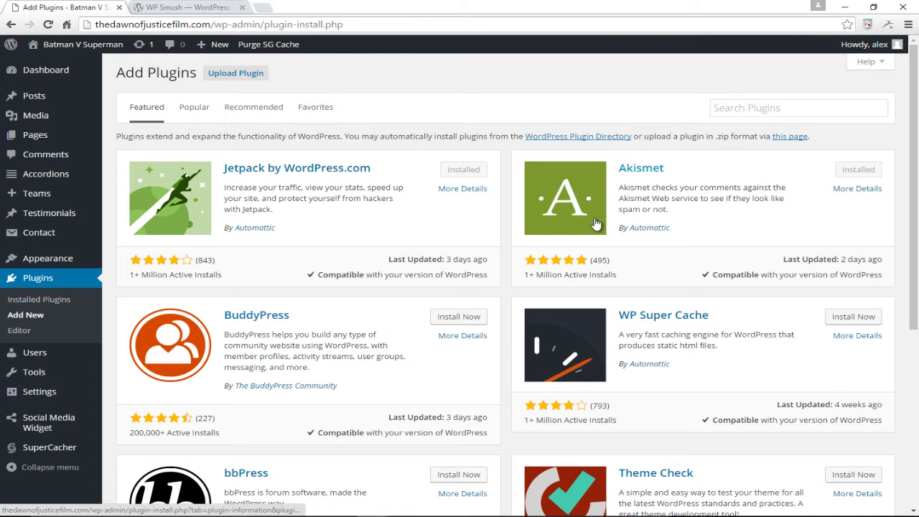
scroll(562, 216, "down", 1)
scroll(562, 215, "down", 2)
scroll(455, 220, "up", 2)
left_click(769, 105)
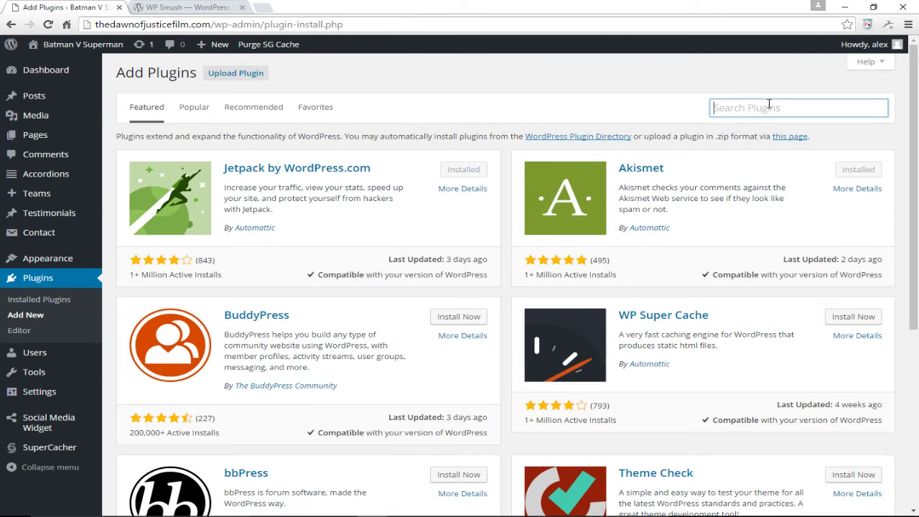
type("wp smush")
key("Return")
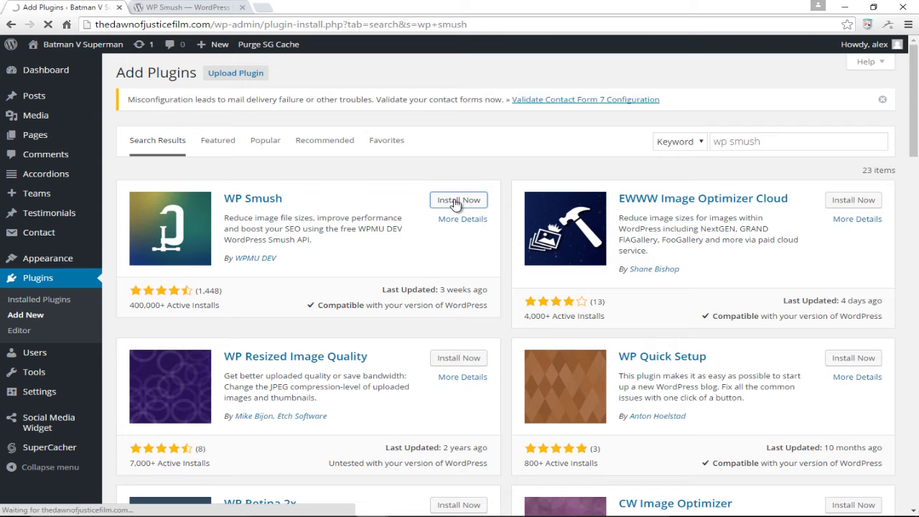
left_click(454, 203)
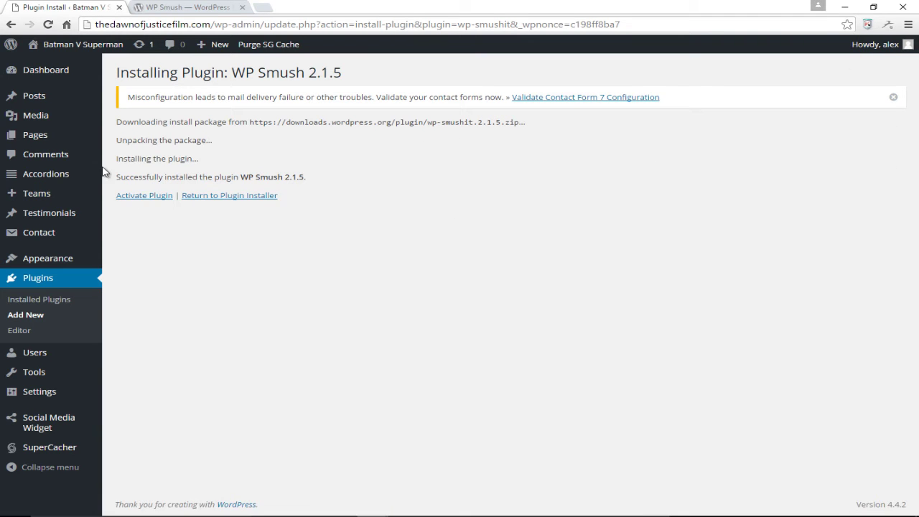
left_click(151, 199)
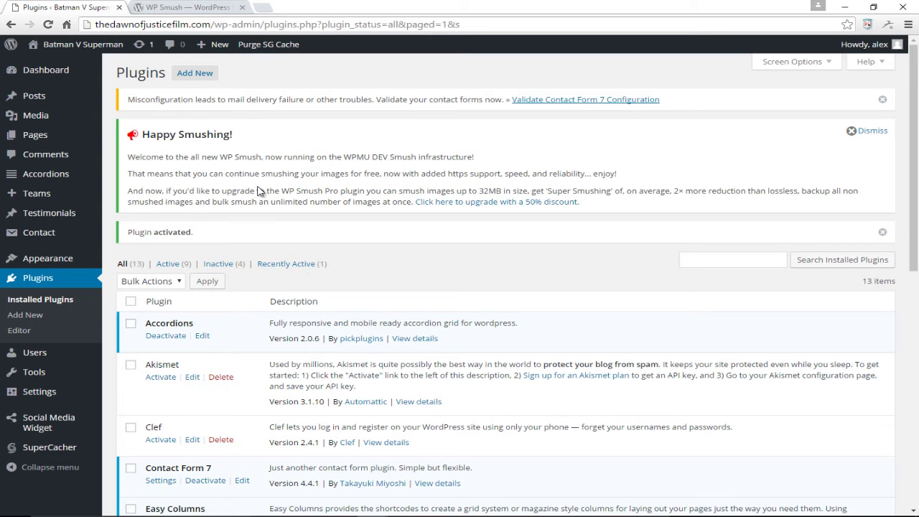
Open the WP Smush page in the site's admin area and examine its upload setting, Pro features and bulk smush limits
mouse_move(57, 118)
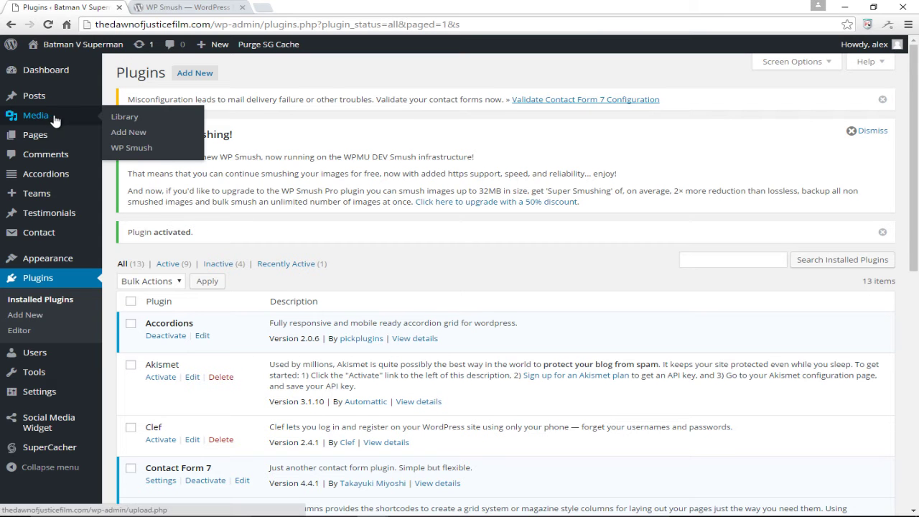
left_click(130, 148)
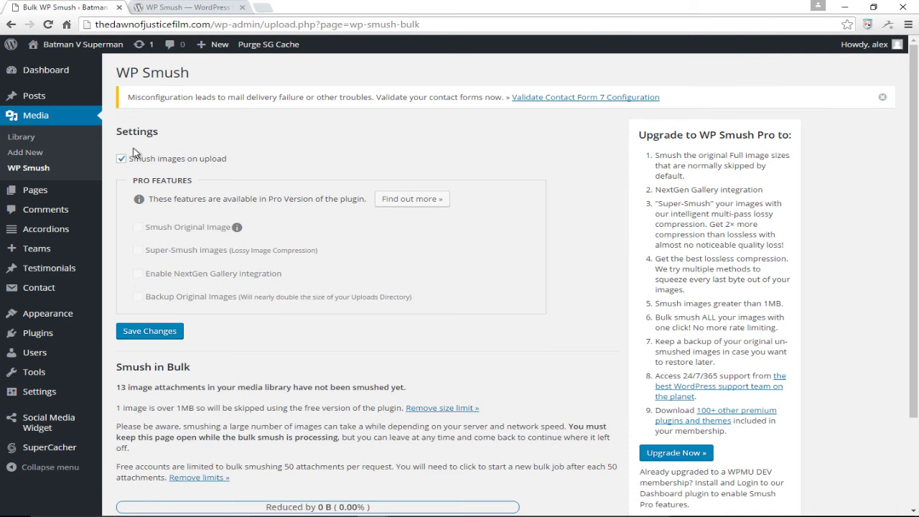
scroll(517, 271, "down", 2)
scroll(516, 272, "up", 2)
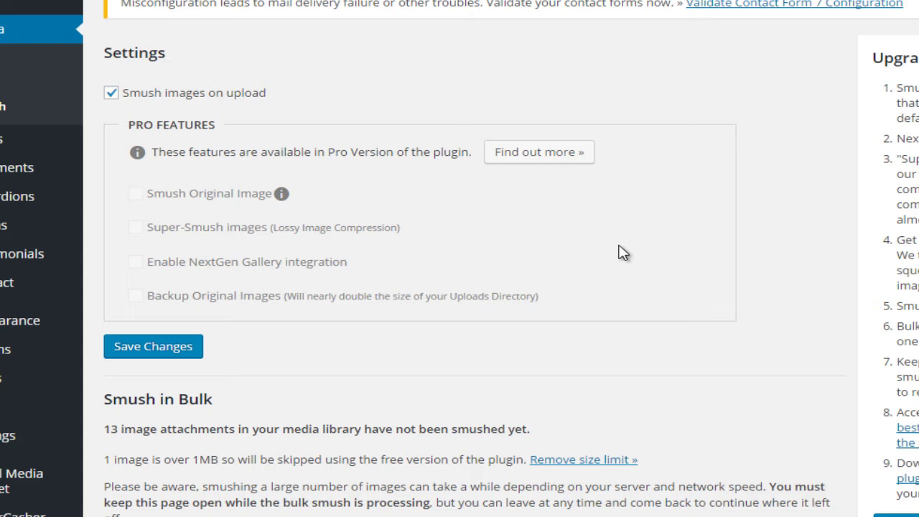
scroll(622, 252, "down", 2)
scroll(610, 248, "up", 2)
mouse_move(281, 196)
mouse_move(282, 194)
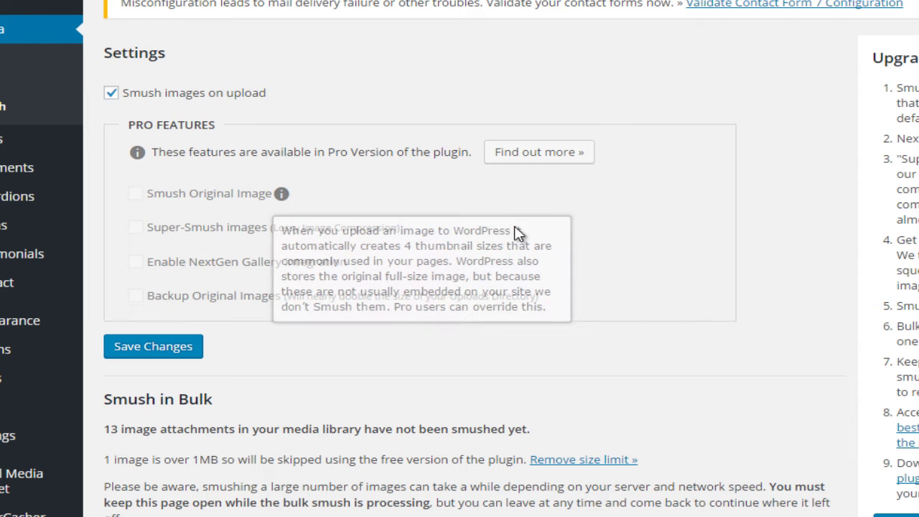
scroll(466, 241, "down", 1)
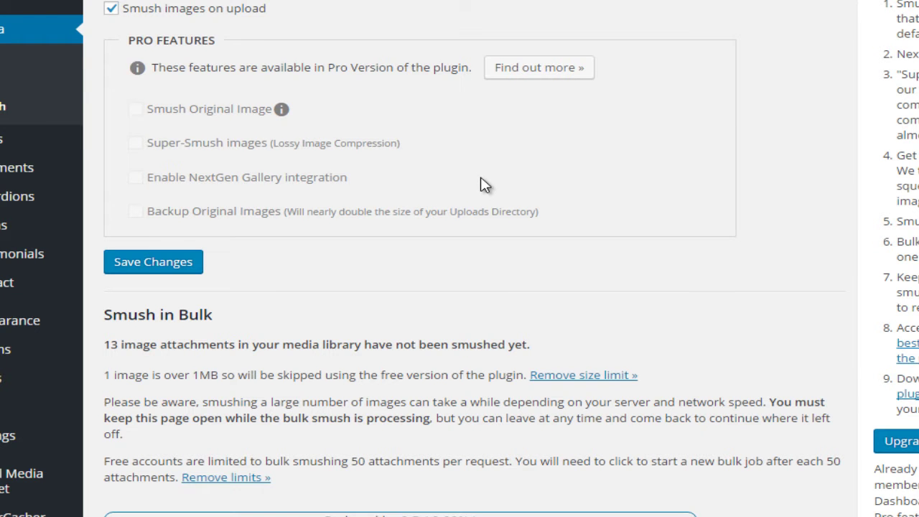
scroll(482, 184, "down", 1)
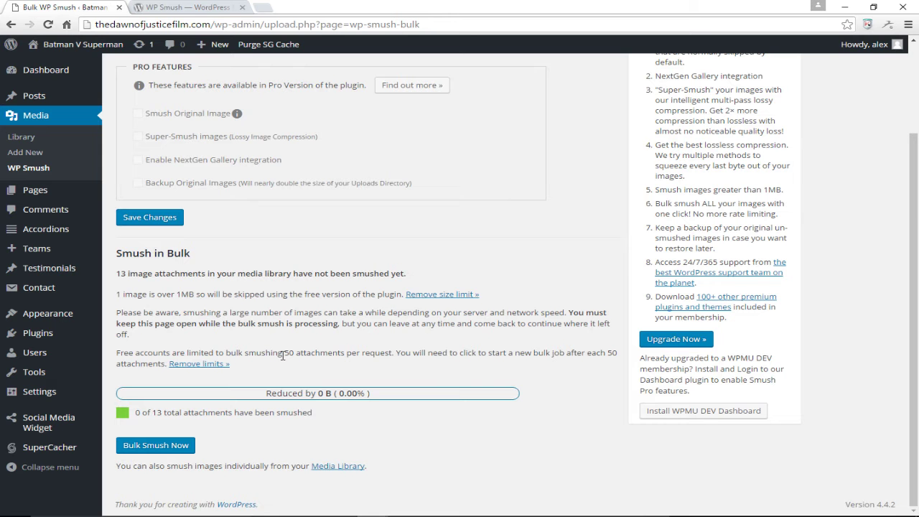
scroll(454, 386, "up", 3)
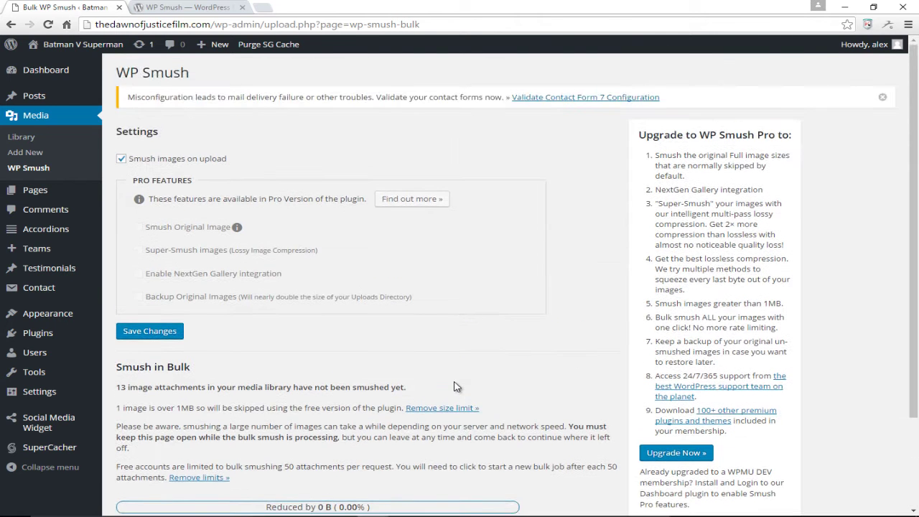
scroll(453, 386, "down", 3)
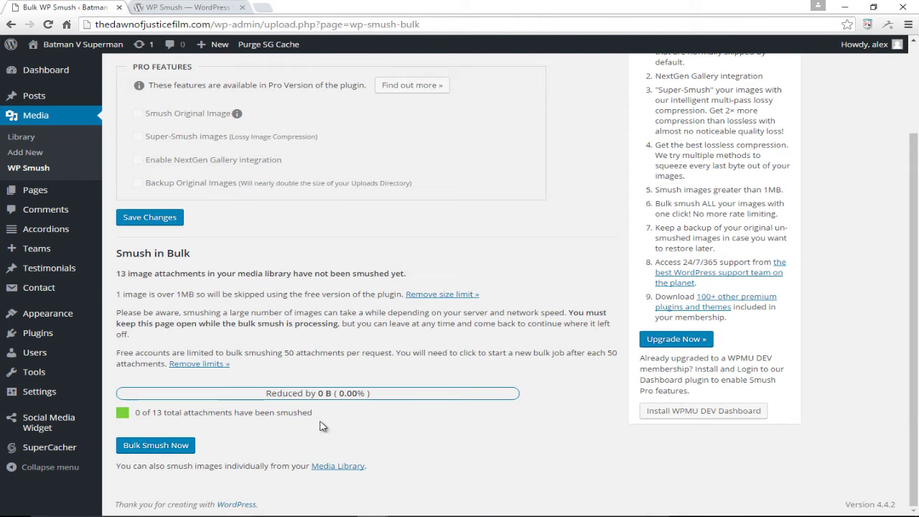
Open the media library in a separate browser tab and return to the WP Smush page
right_click(26, 143)
left_click(54, 146)
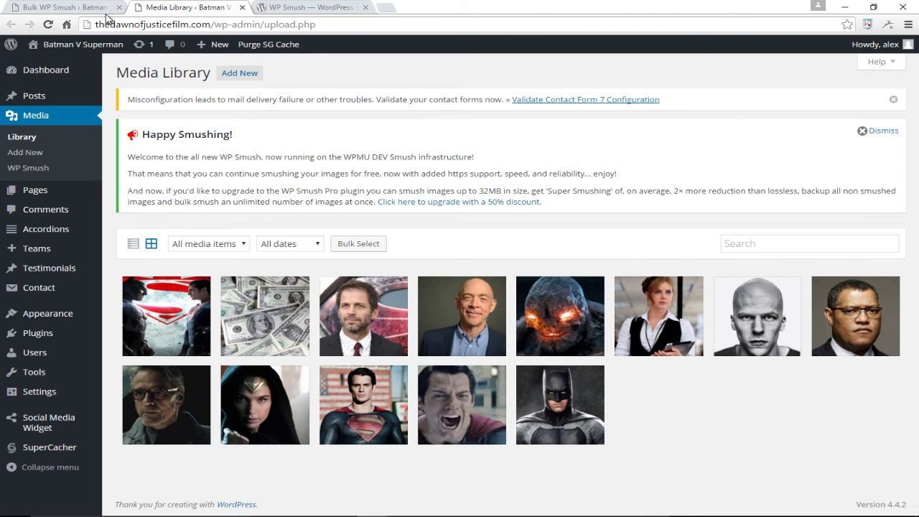
left_click(79, 9)
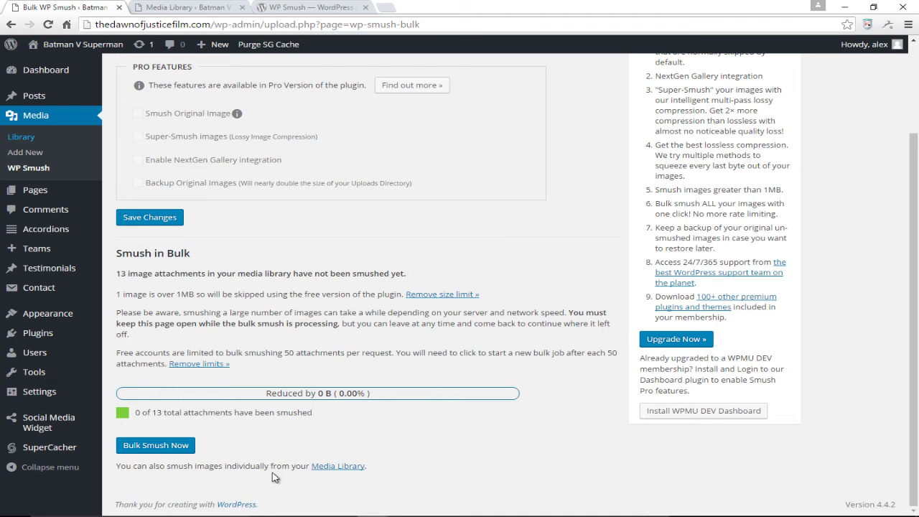
Bulk smush the images in the media library and check the outcome and the note on skipped images
left_click(155, 446)
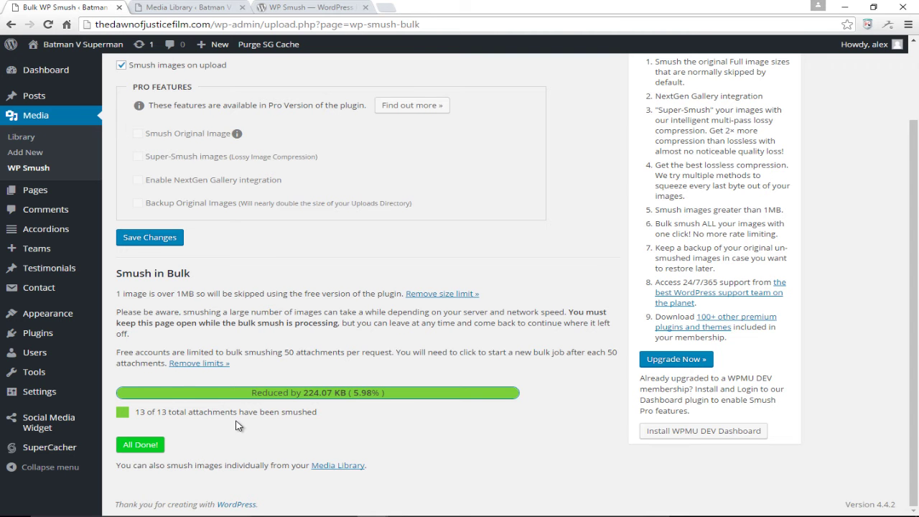
scroll(244, 406, "up", 2)
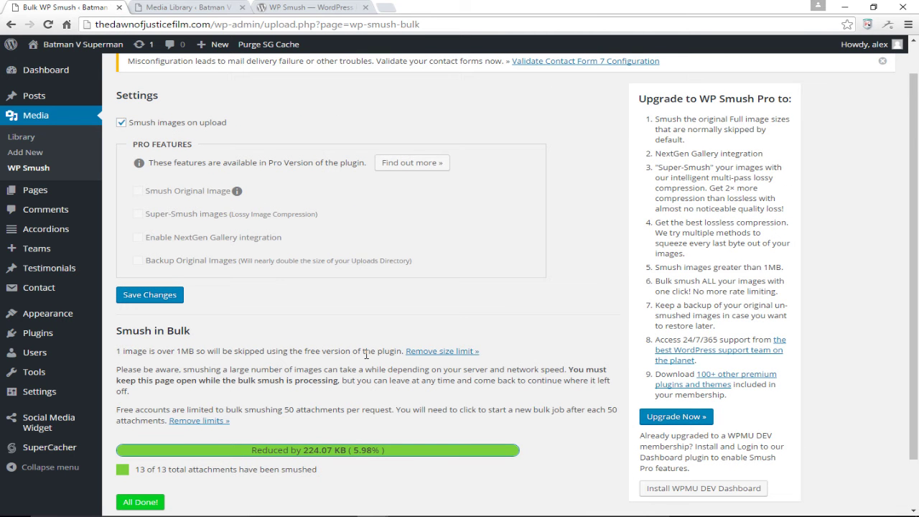
mouse_move(188, 351)
left_mouse_down()
mouse_move(201, 351)
mouse_move(175, 353)
left_mouse_up()
Reload the media library and check the WP Smush results of several images, from lex-luthor.jpg through man-steel-controversy-sequel.jpg
left_click(198, 5)
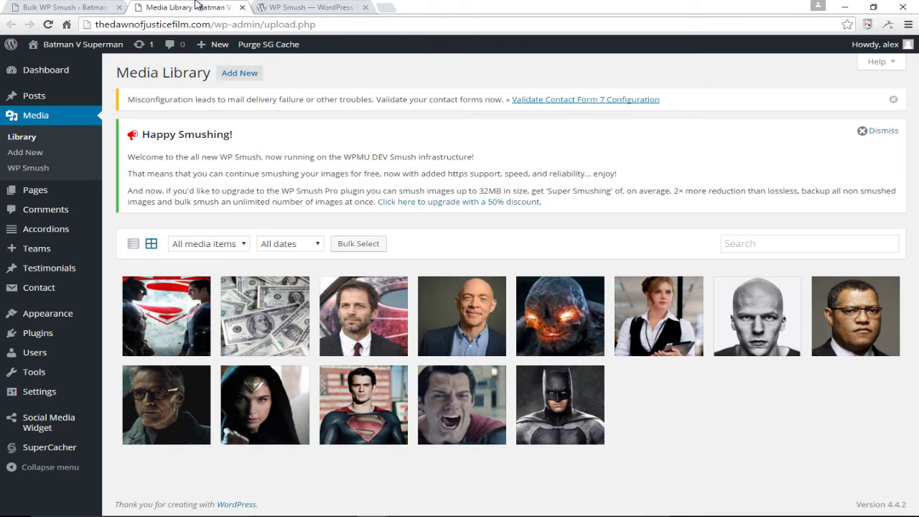
left_click(48, 25)
left_click(749, 314)
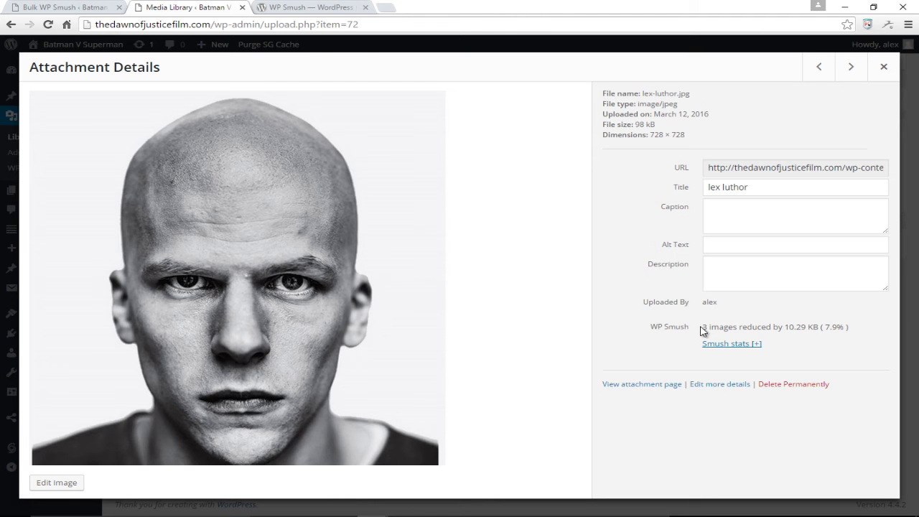
left_click_drag(702, 328, 738, 327)
left_click(789, 343)
left_click(849, 75)
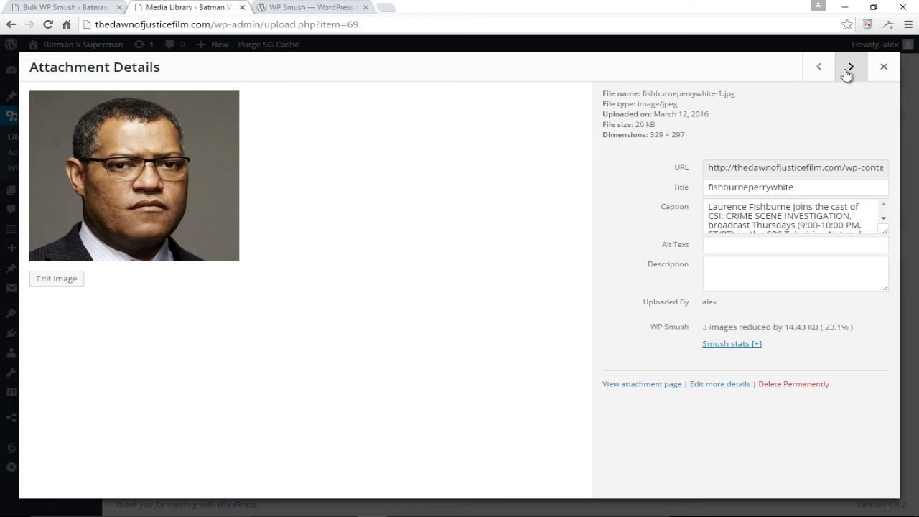
left_click(848, 71)
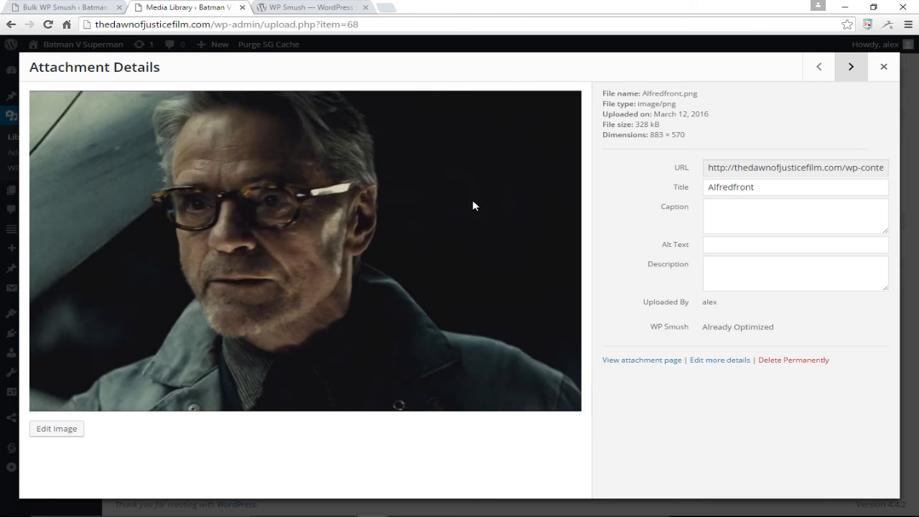
left_click(852, 71)
left_click(849, 69)
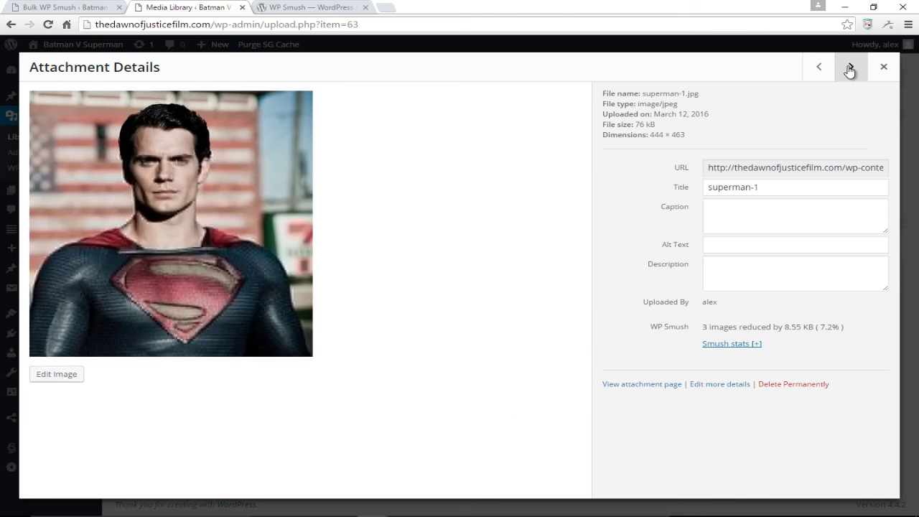
left_click(849, 69)
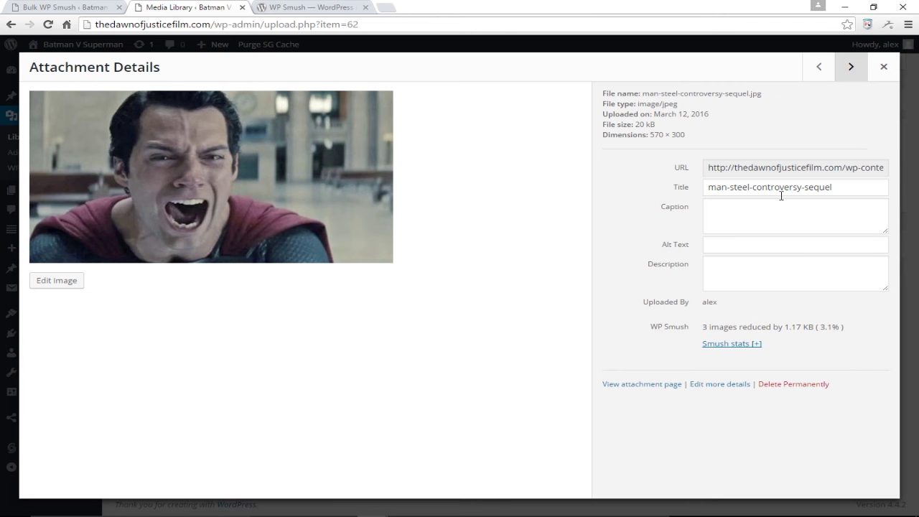
left_click(882, 67)
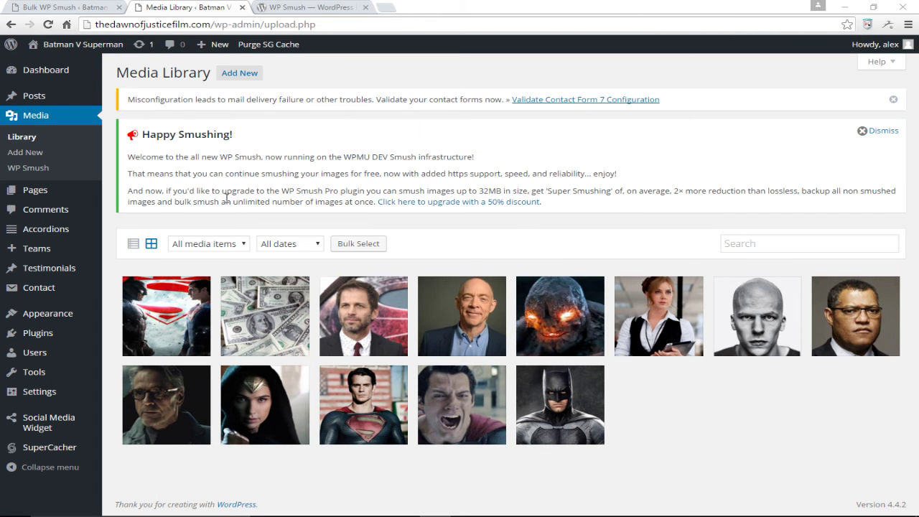
Return to the WP Smush page and save the settings for smushing images on upload
left_click(74, 11)
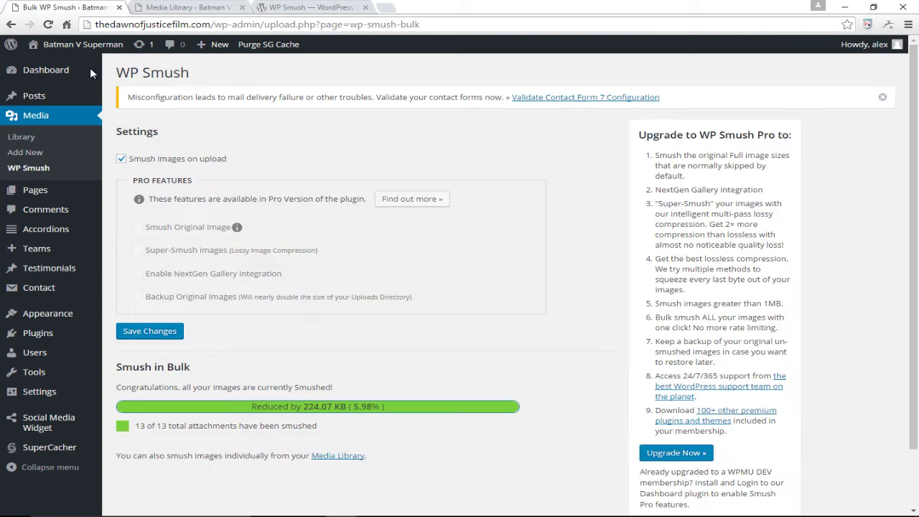
left_click(149, 163)
left_click(149, 331)
Upload the gotham_city_by_dblake and metroplois images from the desktop to the media library
left_click(191, 6)
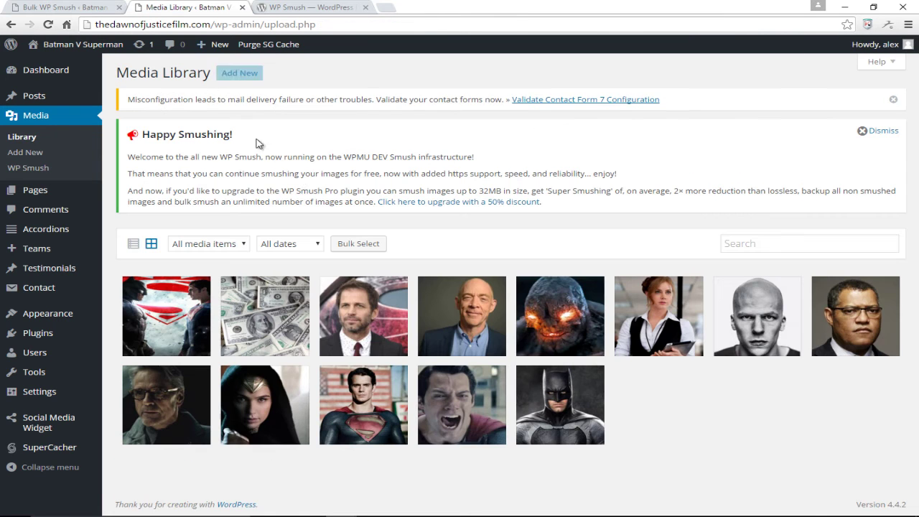
left_click(242, 79)
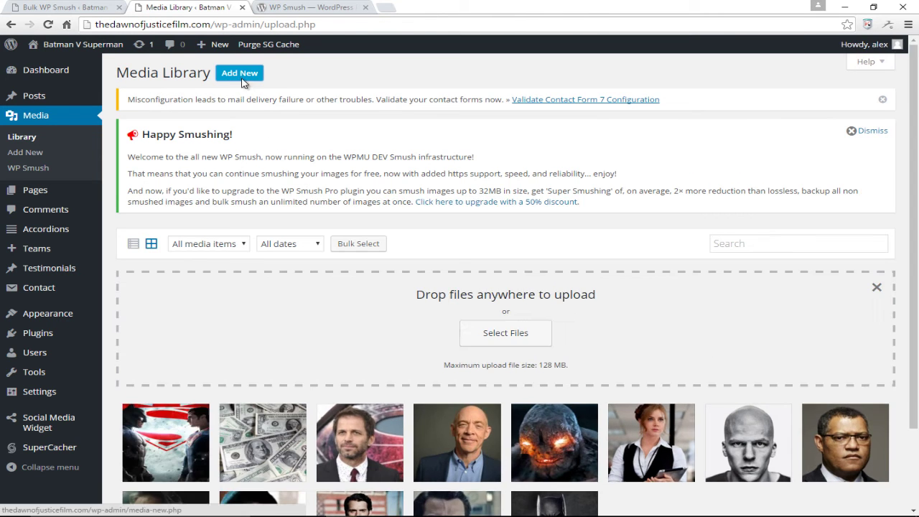
left_click(478, 332)
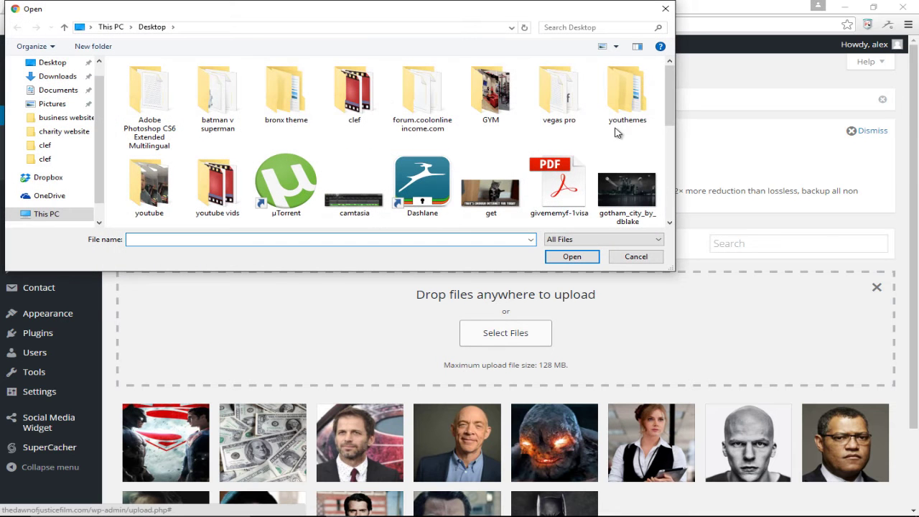
left_click_drag(670, 97, 671, 124)
left_click(633, 128)
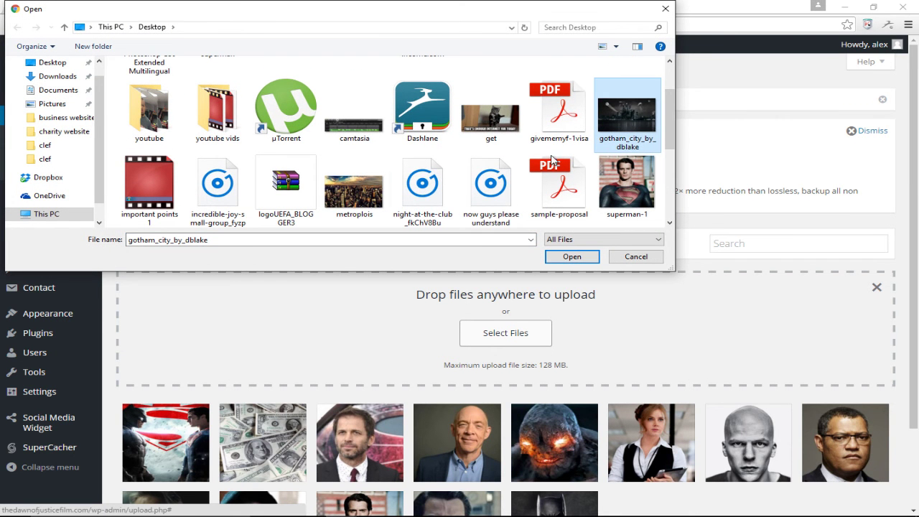
left_click(354, 192, "ctrl")
left_click(564, 260)
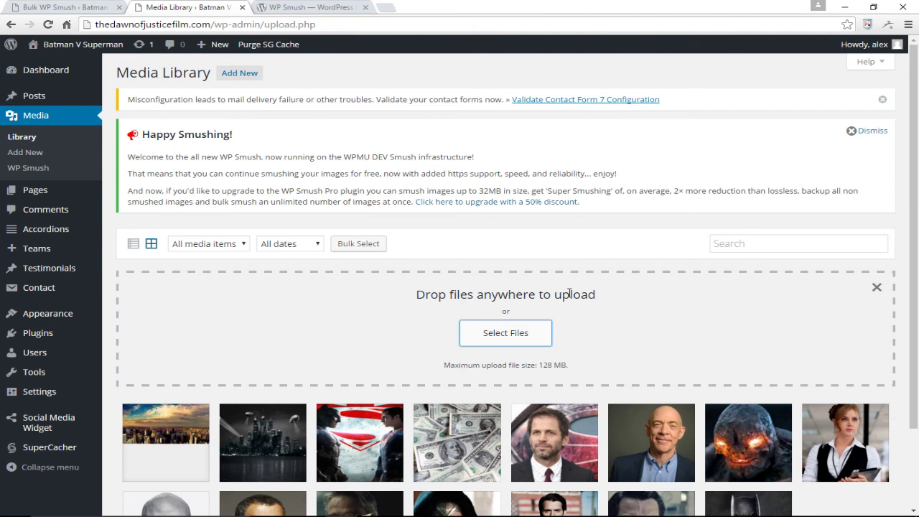
scroll(251, 343, "down", 3)
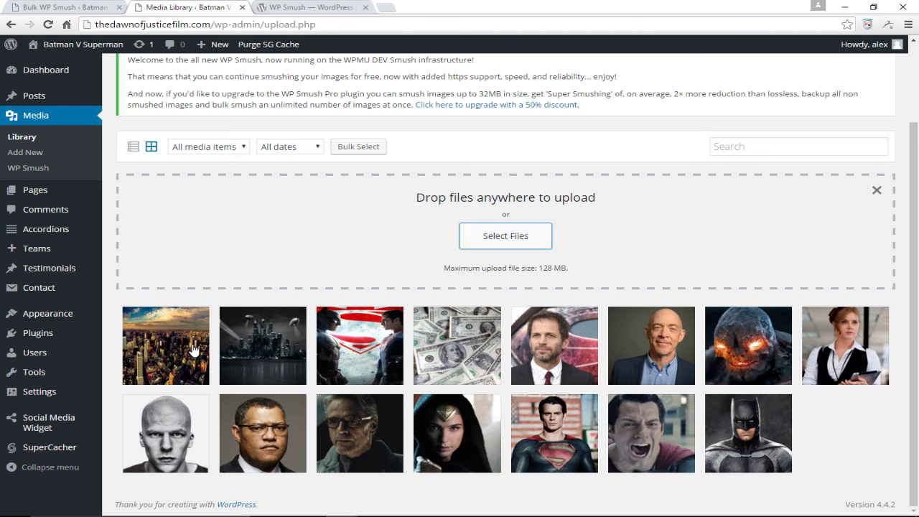
Smush the newly uploaded metroplois and gotham_city_by_dblake images individually from their attachment details
left_click(189, 345)
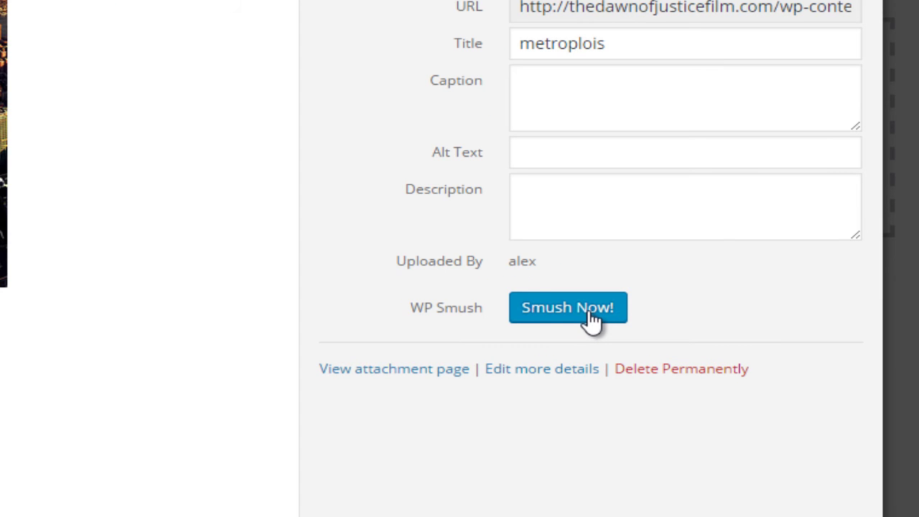
left_click(587, 314)
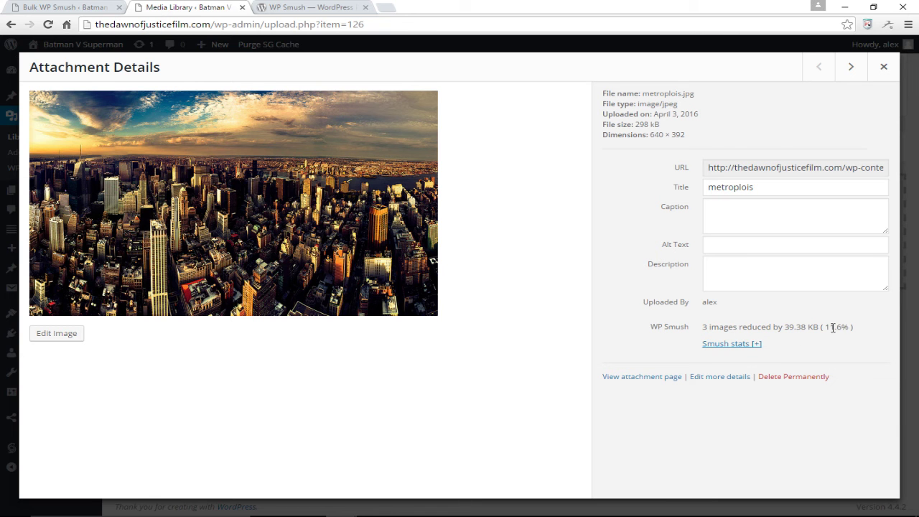
left_click(850, 68)
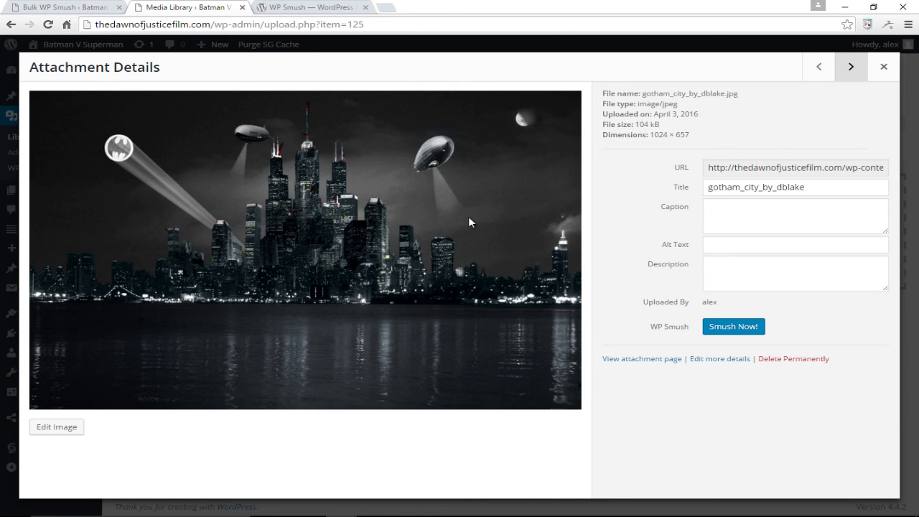
left_click(721, 328)
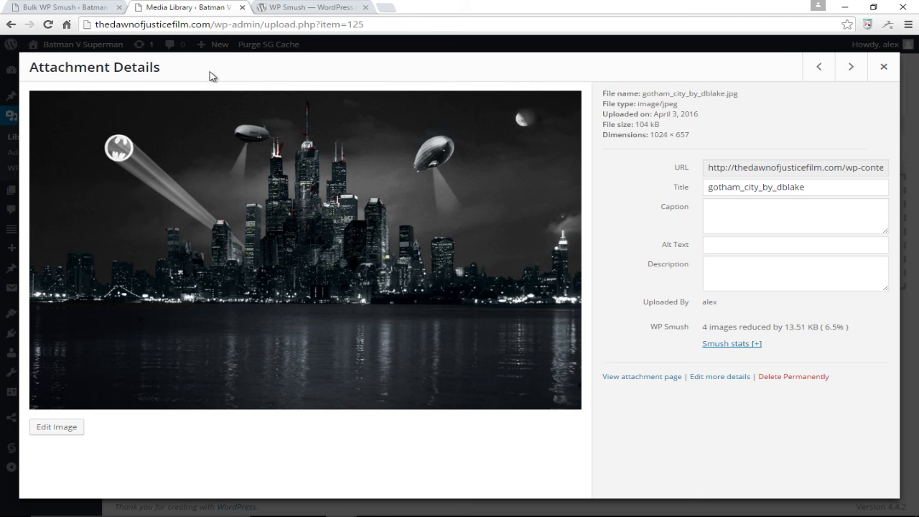
Return to the WP Smush settings, enable smushing images on upload and save the changes
left_click(81, 8)
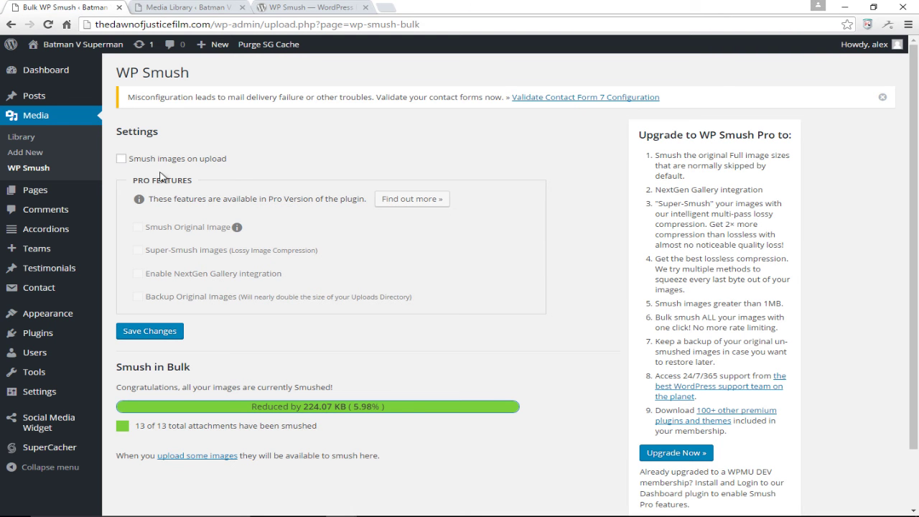
left_click(135, 162)
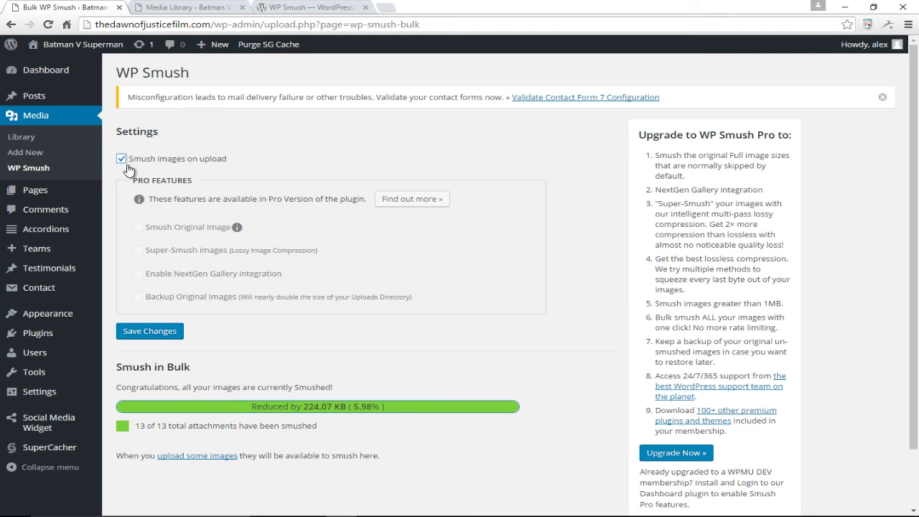
left_click(158, 332)
left_click(162, 335)
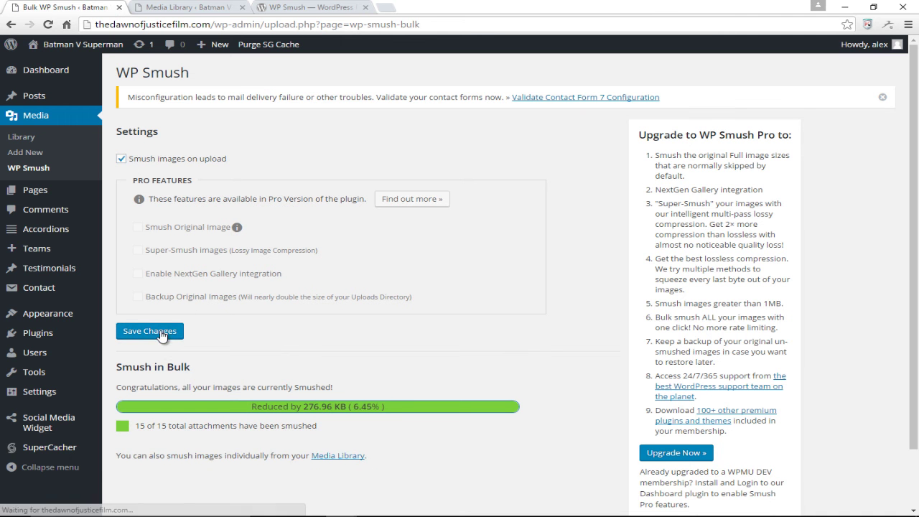
Switch back to the WP Smush plugin page in the WordPress.org Plugin Directory
left_click(208, 7)
left_click(296, 7)
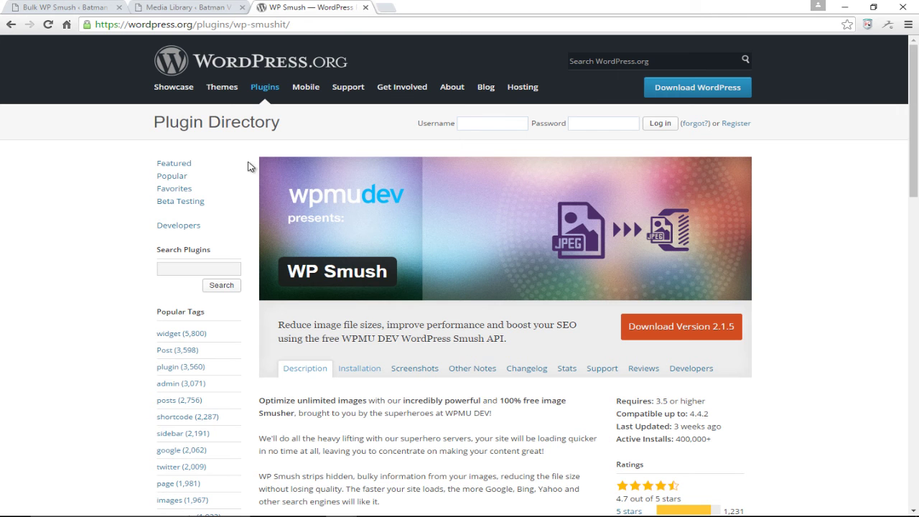